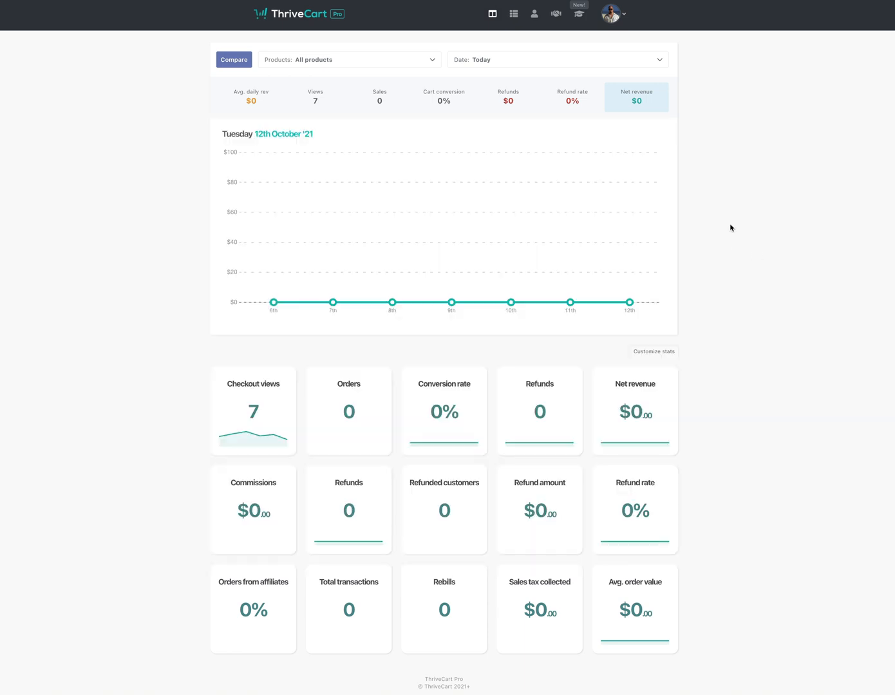
Open the courses area and view the quick link for the course "A guide to eco friendly living"
mouse_move(671, 377)
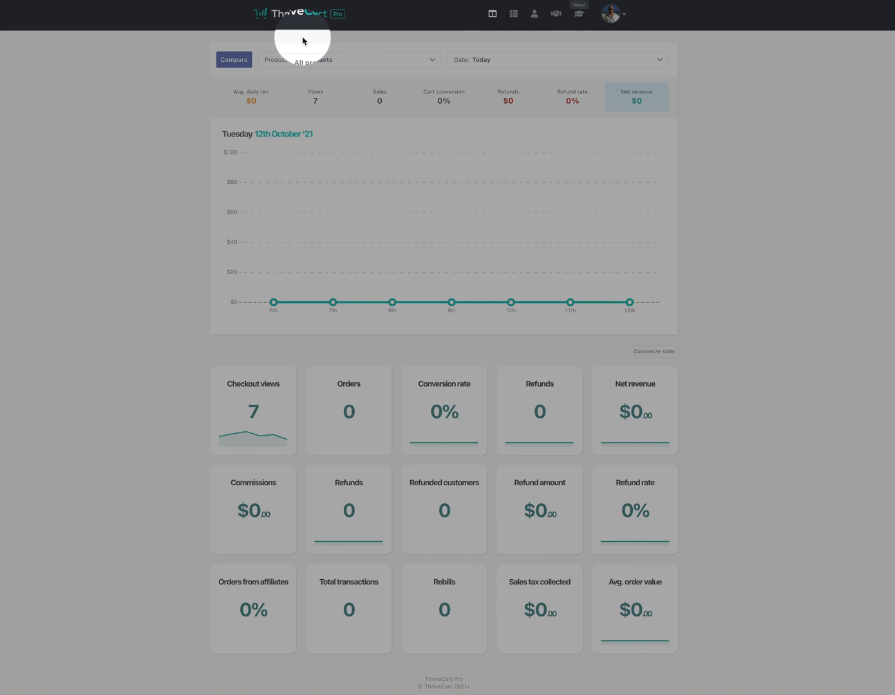
left_click(581, 24)
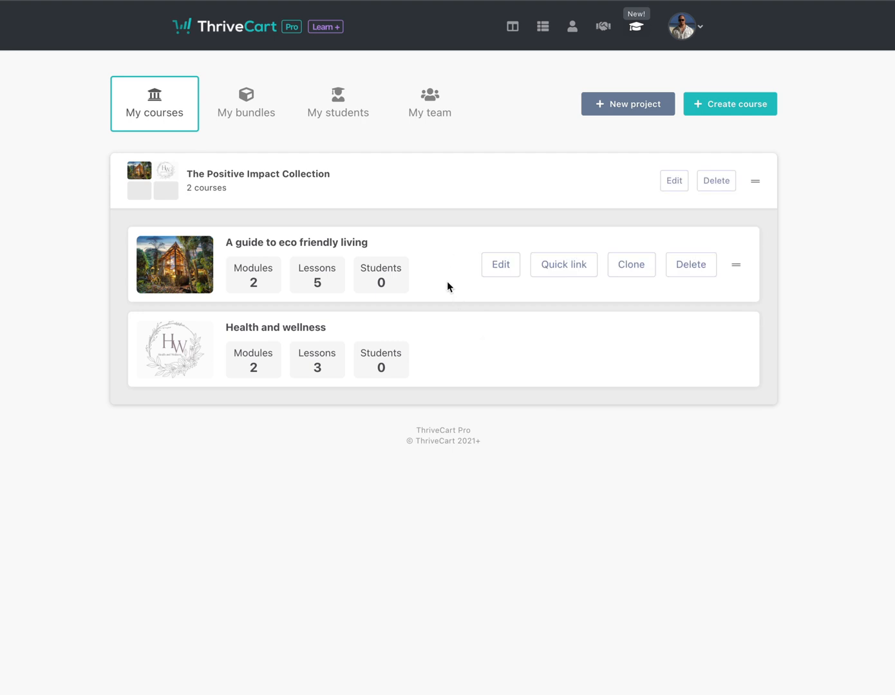
mouse_move(738, 262)
left_mouse_down()
mouse_move(736, 317)
mouse_move(735, 251)
left_mouse_up()
left_click(547, 280)
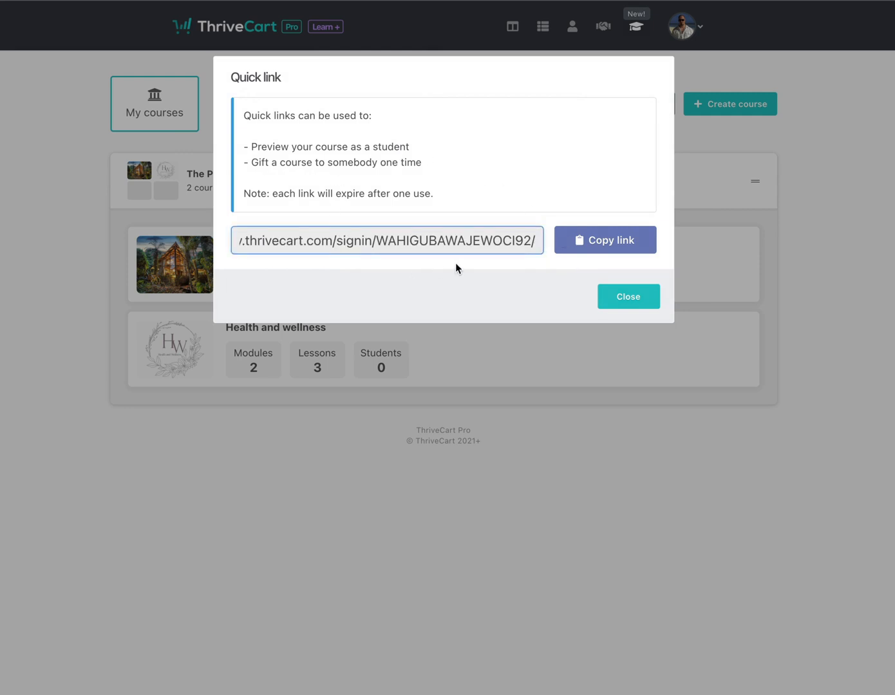
left_click(633, 302)
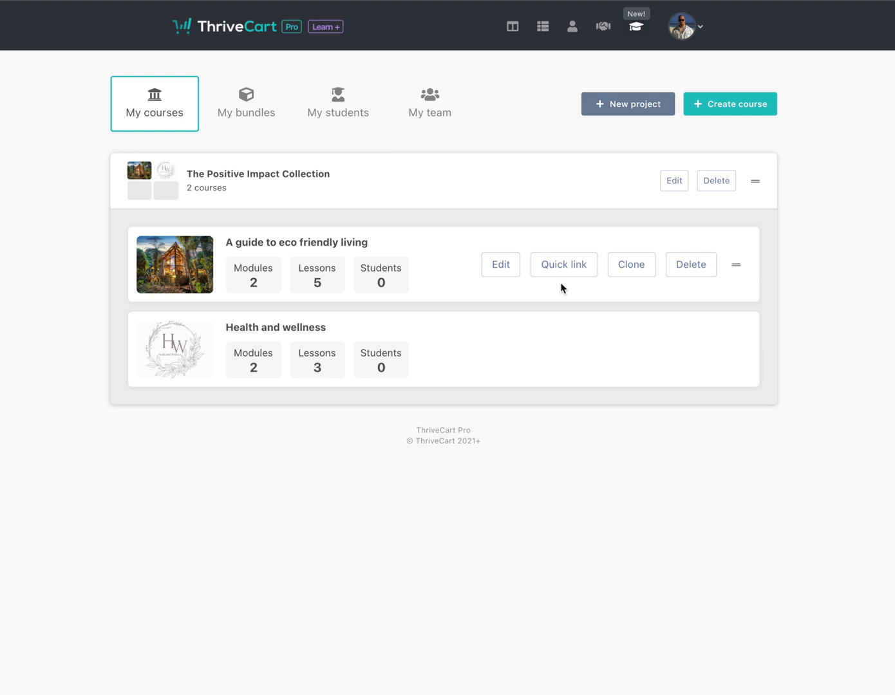
Open the course "A guide to eco friendly living" for editing and create a module named "Building an eco home" for all students
mouse_move(591, 366)
mouse_move(564, 275)
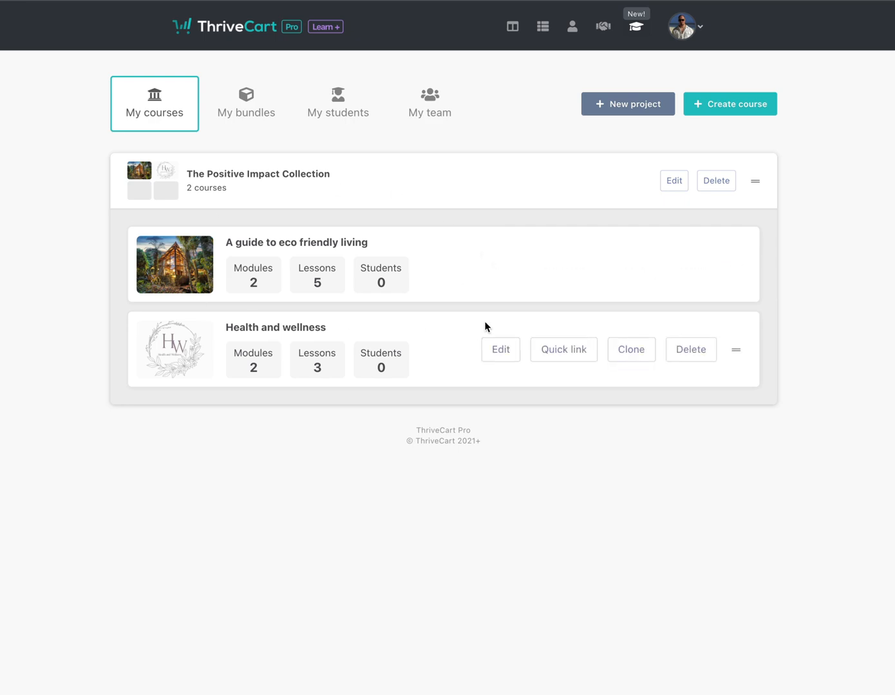
left_click(502, 264)
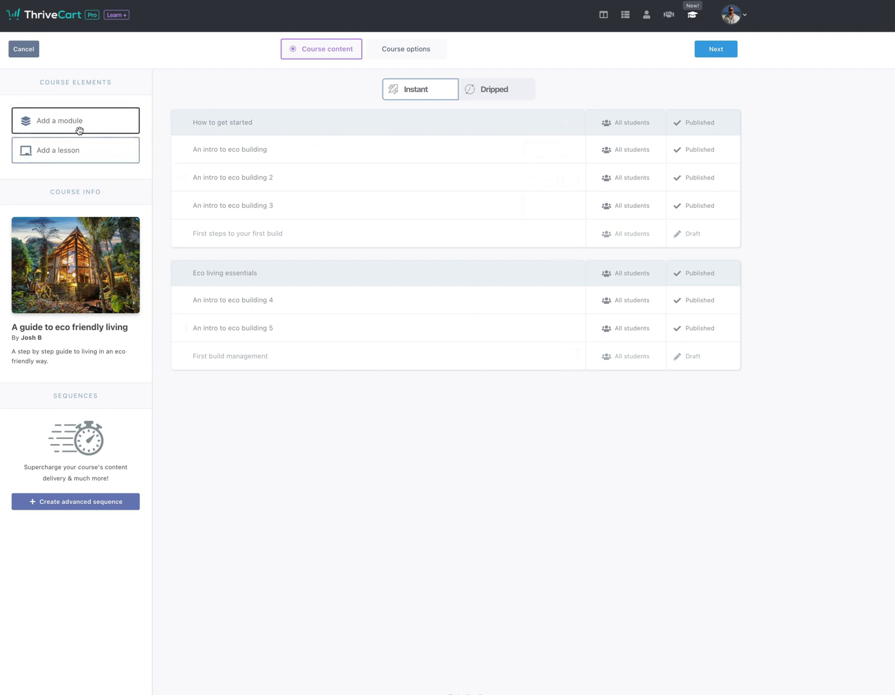
left_click_drag(61, 149, 81, 158)
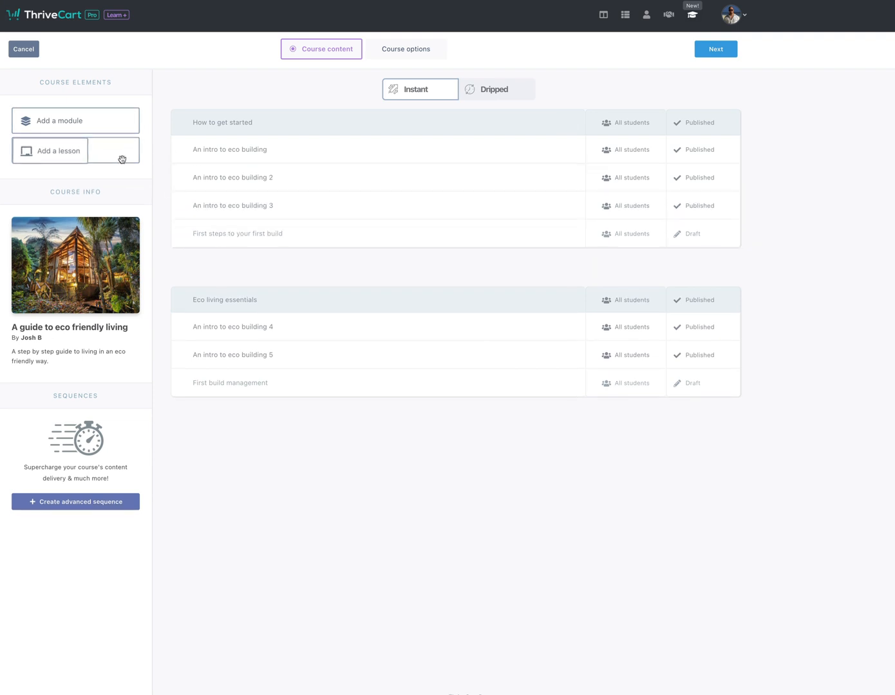
left_click(70, 126)
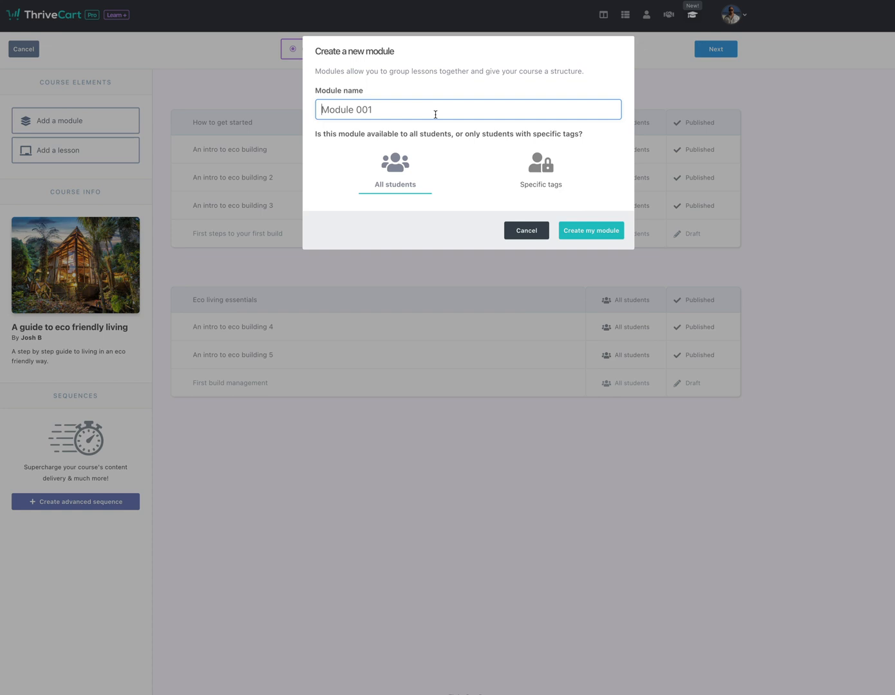
type("Building an eco home")
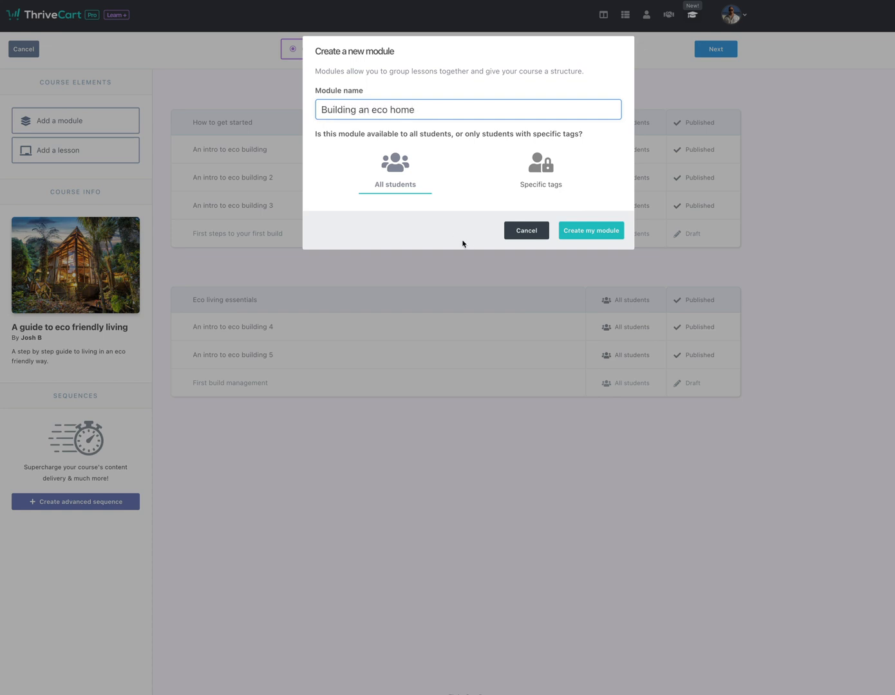
left_click(586, 233)
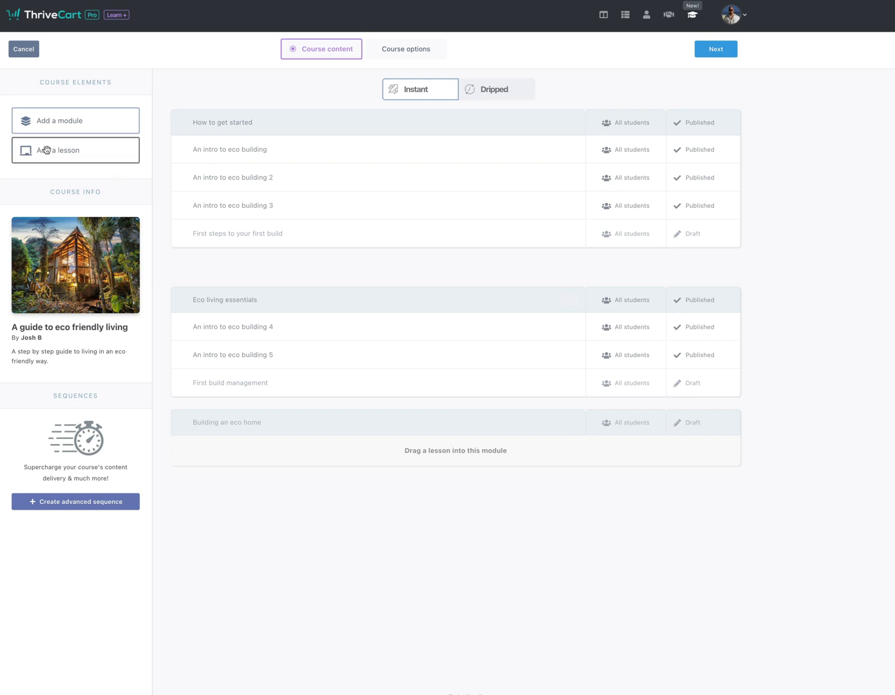
Add a lesson named "building steps 101" for all students to the "Building an eco home" module
left_click_drag(62, 152, 362, 418)
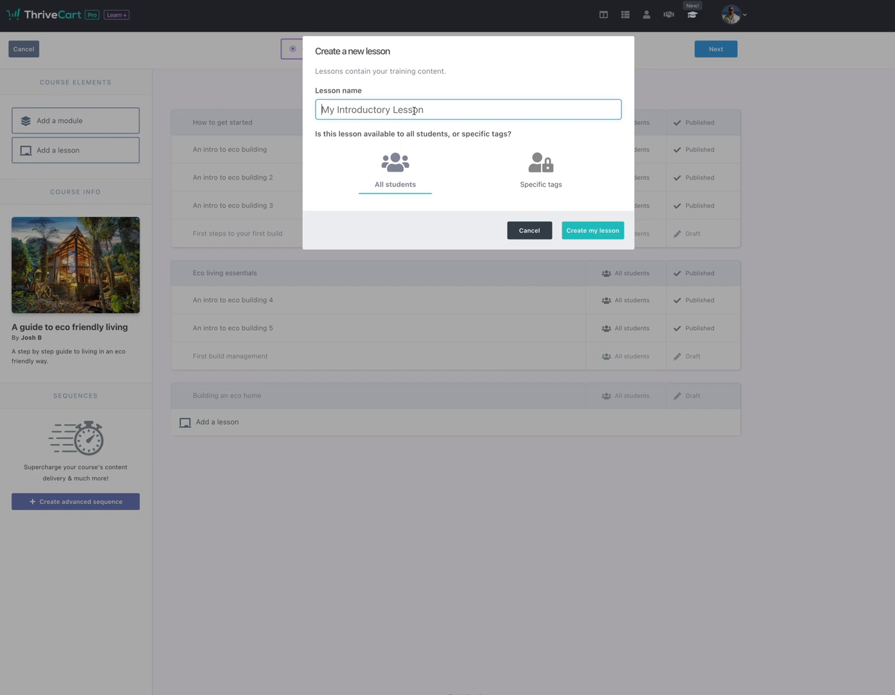
type("building steps 101")
left_click(590, 232)
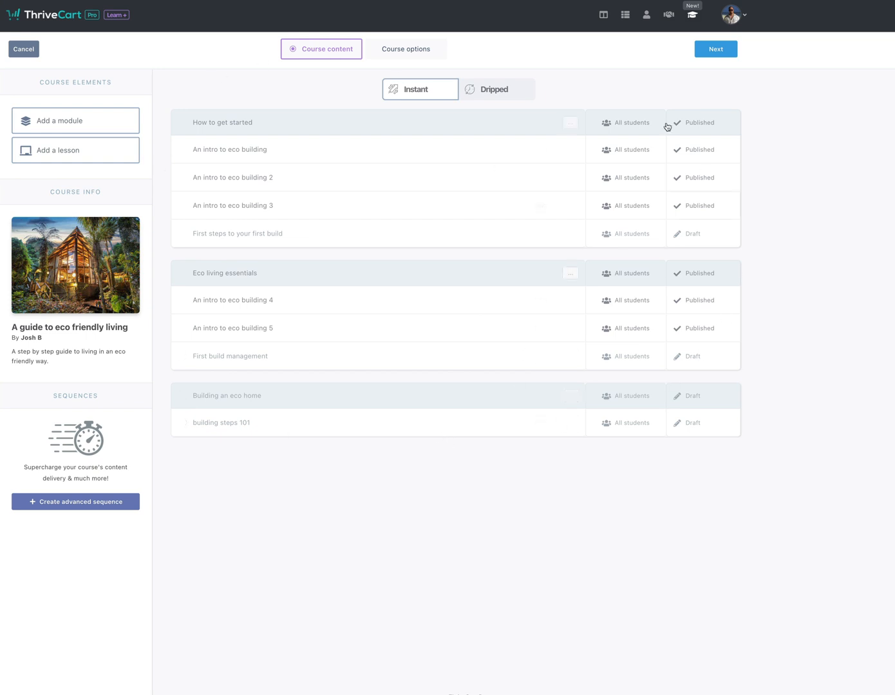
Open the lesson "An intro to eco building" for editing and insert a 1px divider below the body paragraph
mouse_move(448, 157)
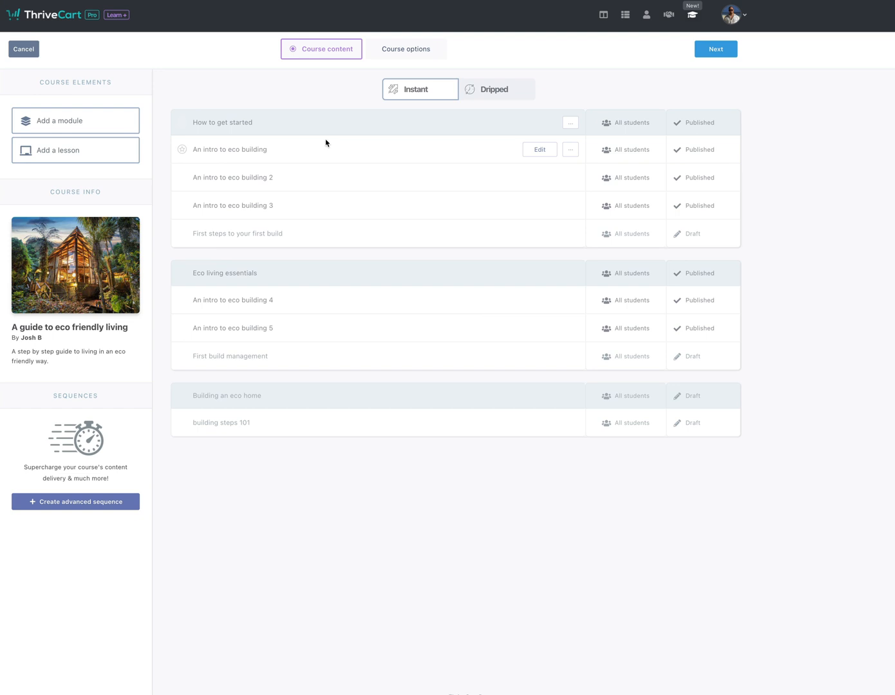
left_click(538, 153)
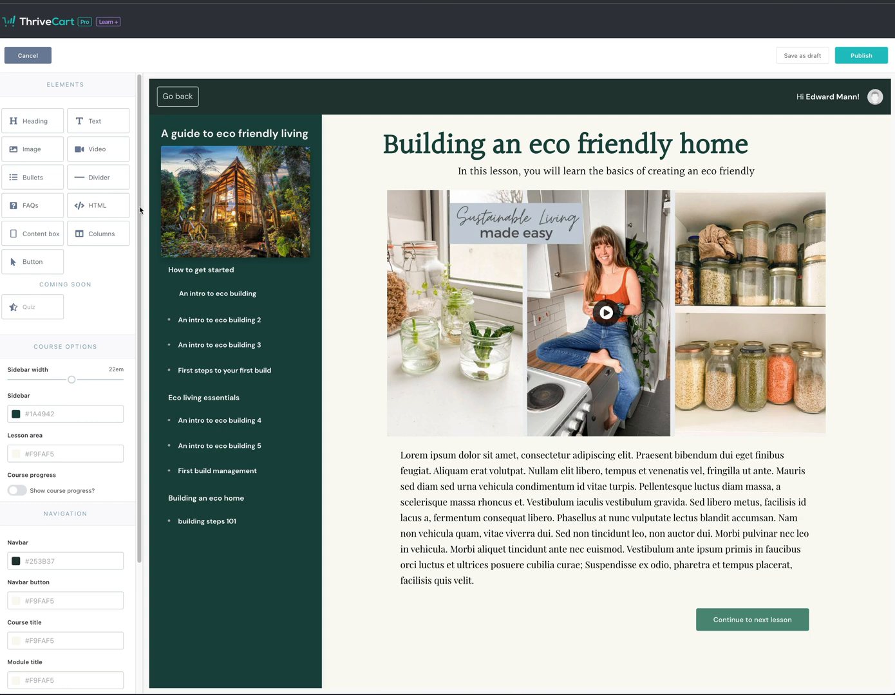
left_click_drag(102, 179, 595, 602)
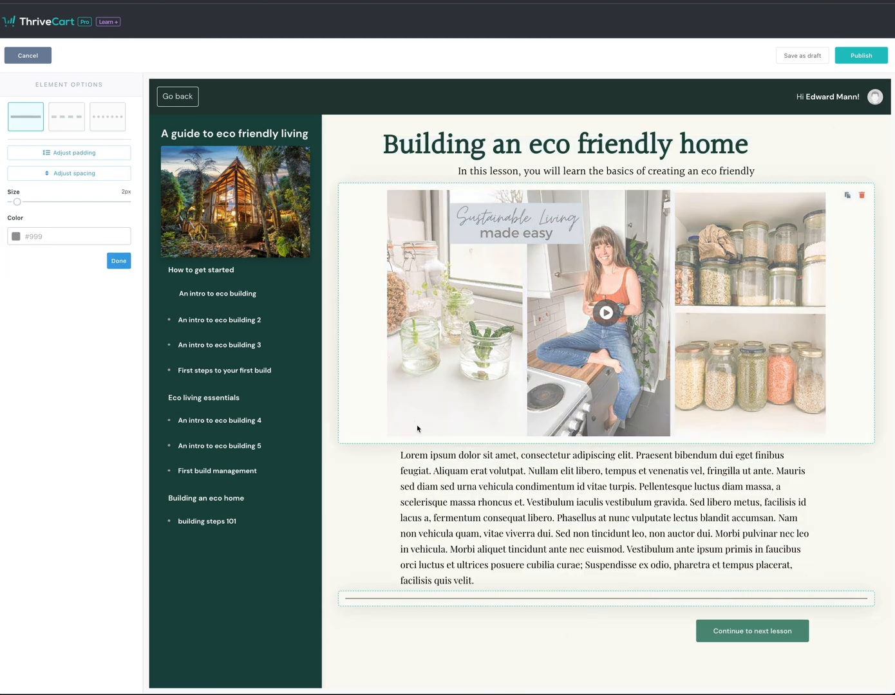
left_click_drag(18, 202, 11, 202)
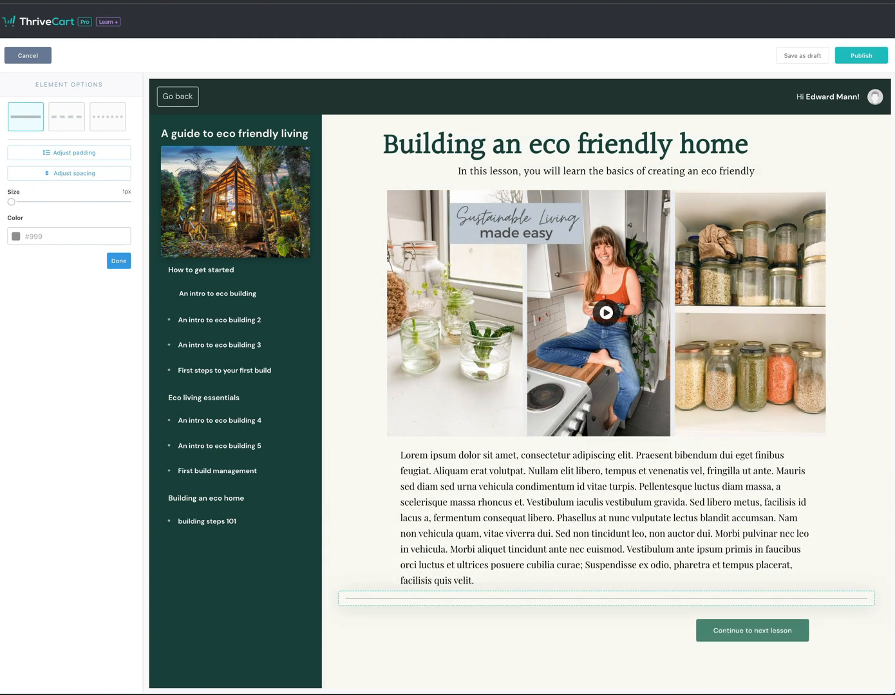
Set the divider's color to the green #267C55
left_click(16, 238)
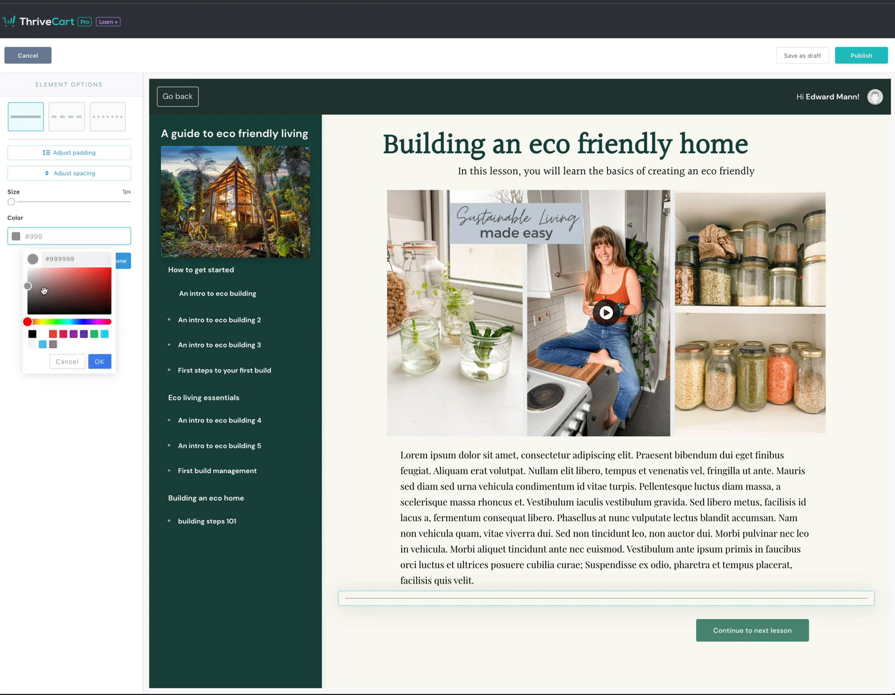
left_click(94, 333)
left_click(88, 292)
left_click_drag(87, 292, 86, 291)
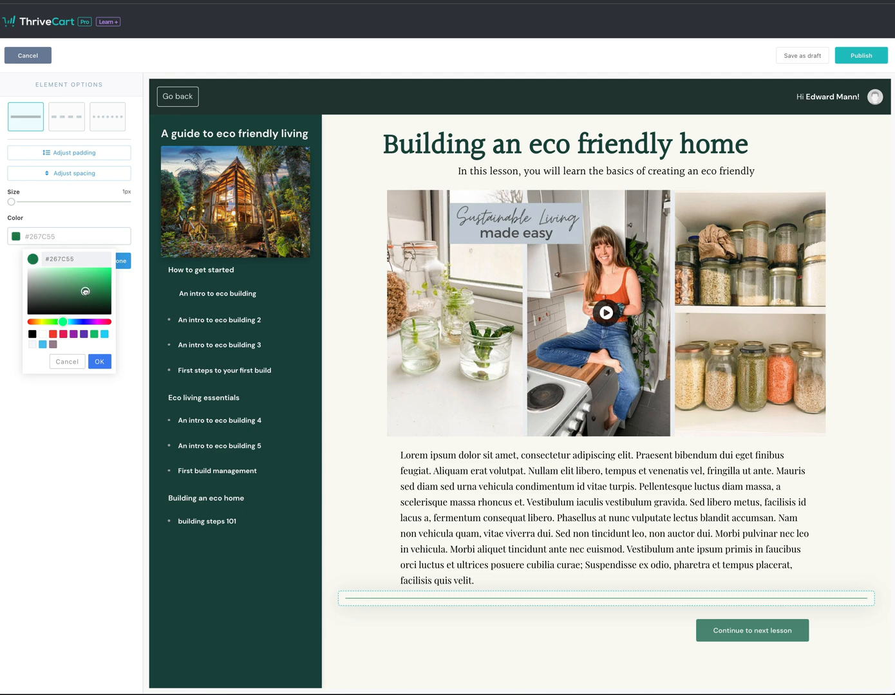
left_click(99, 361)
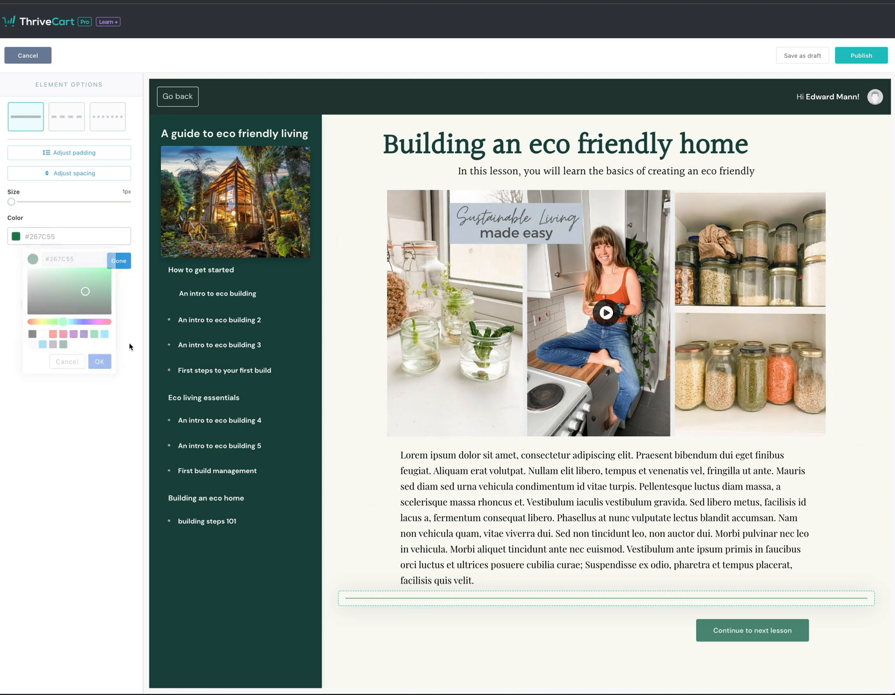
Set the divider's horizontal spacing to 16, save the padding settings, and finish editing the divider
left_click(84, 154)
left_click_drag(11, 183, 101, 184)
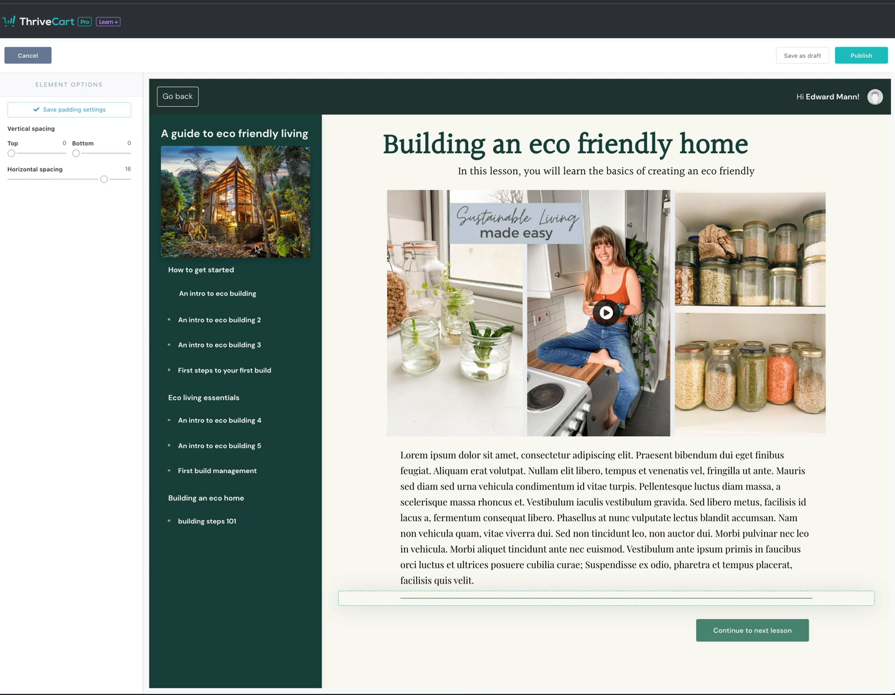
left_click(105, 114)
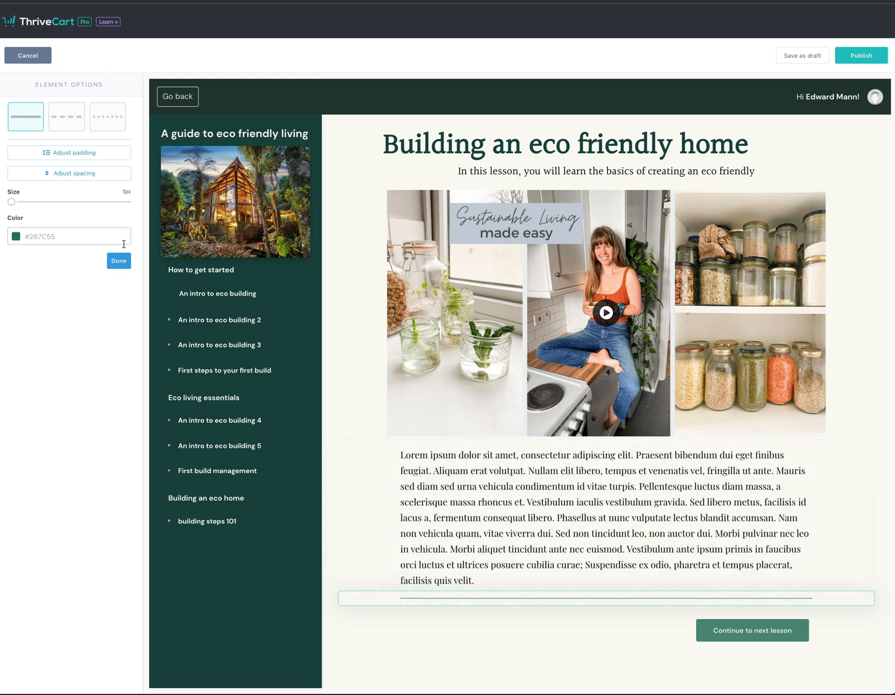
left_click(119, 260)
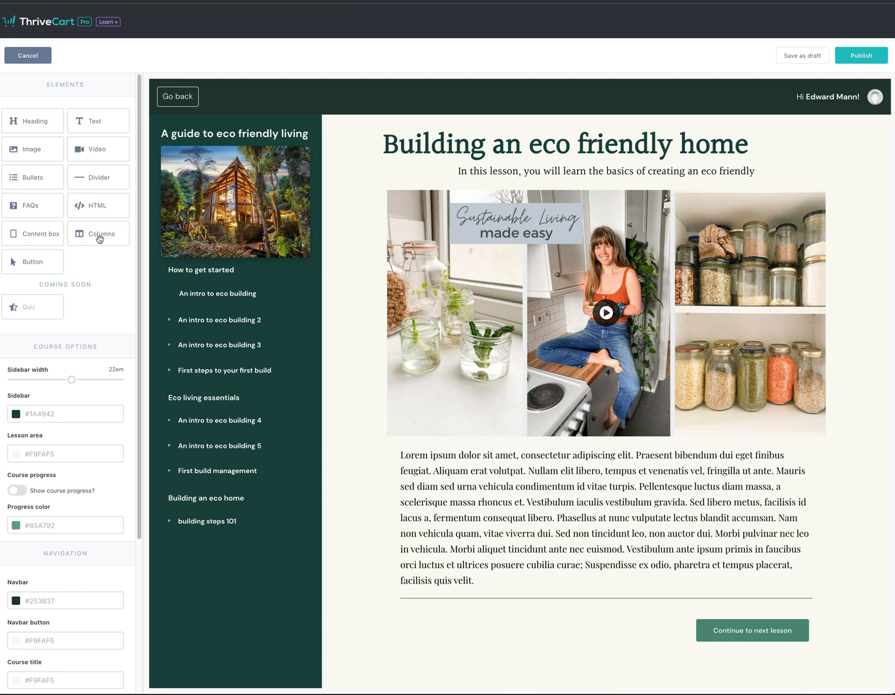
Add a text element below the divider and fill it with a copy of the lorem ipsum paragraph above
left_click_drag(94, 120, 533, 649)
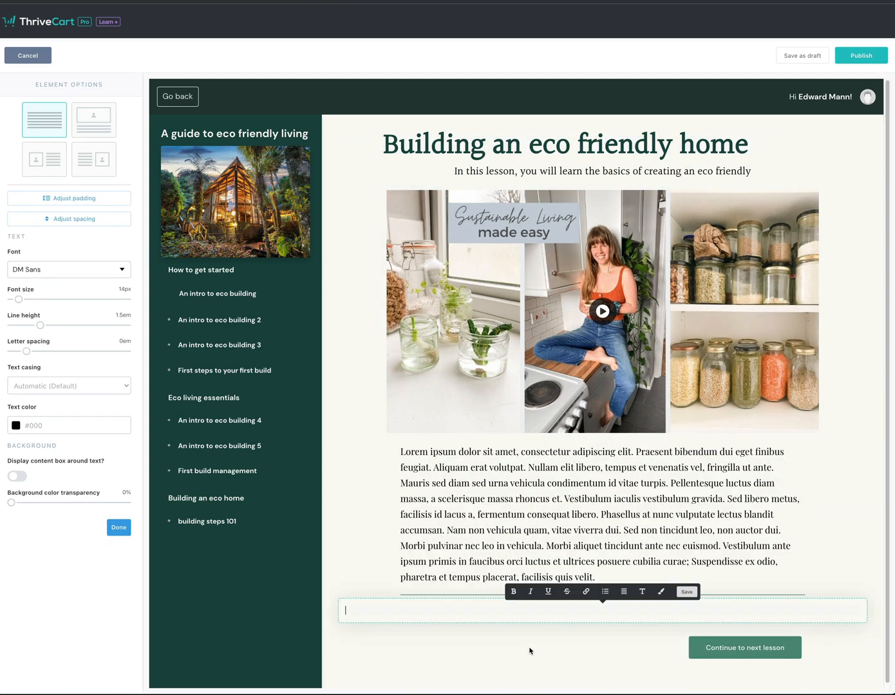
left_click(601, 580)
left_click_drag(601, 579, 388, 454)
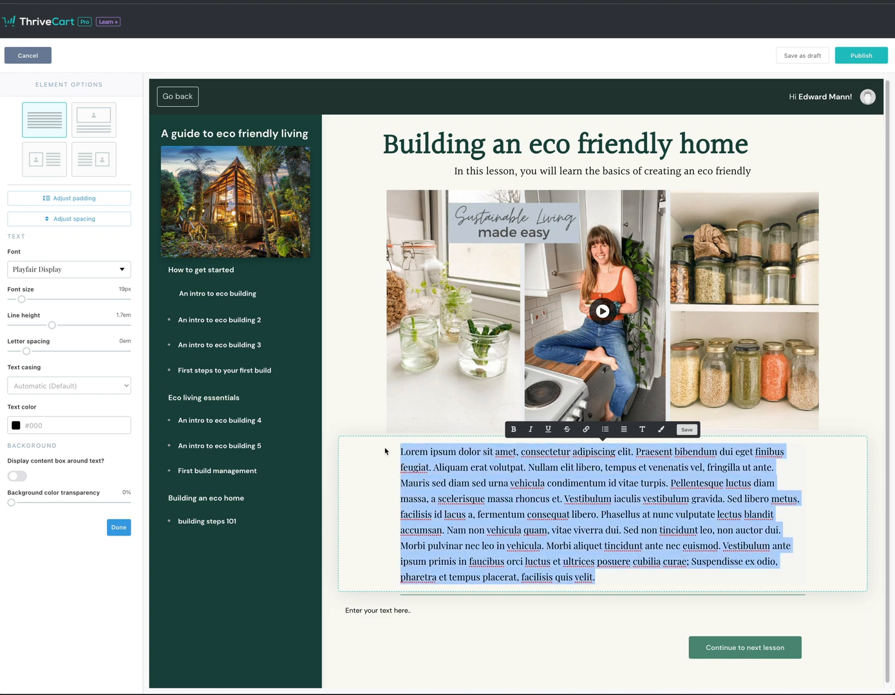
key("ctrl+c")
left_click(488, 610)
key("ctrl+v")
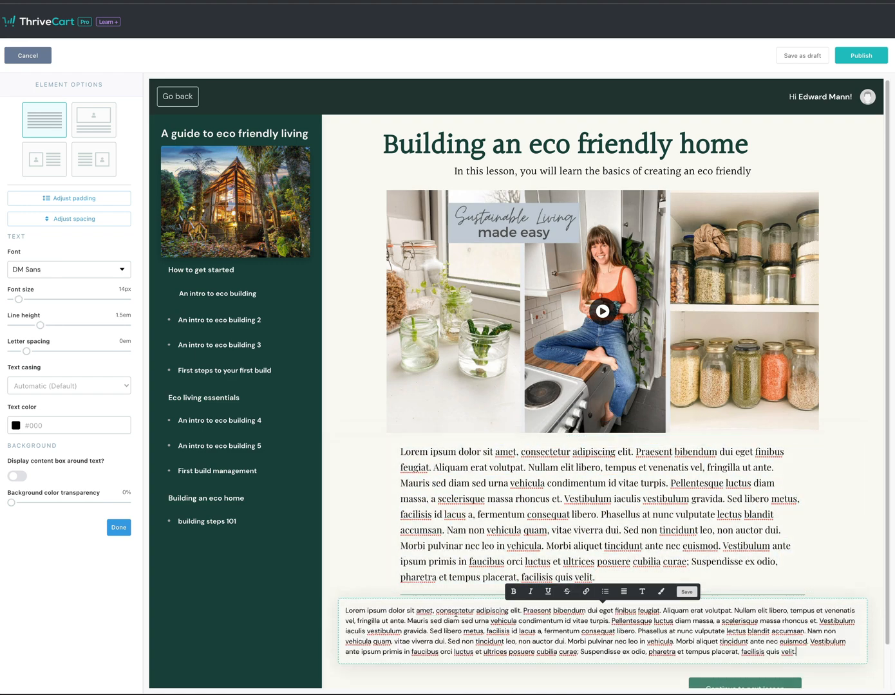
left_click(371, 534)
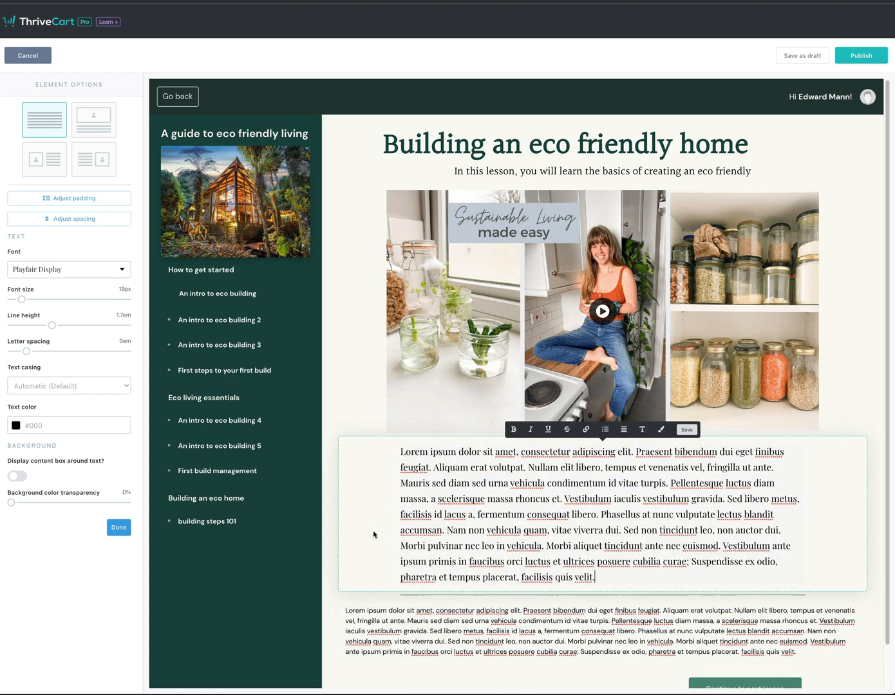
scroll(549, 526, "down", 1)
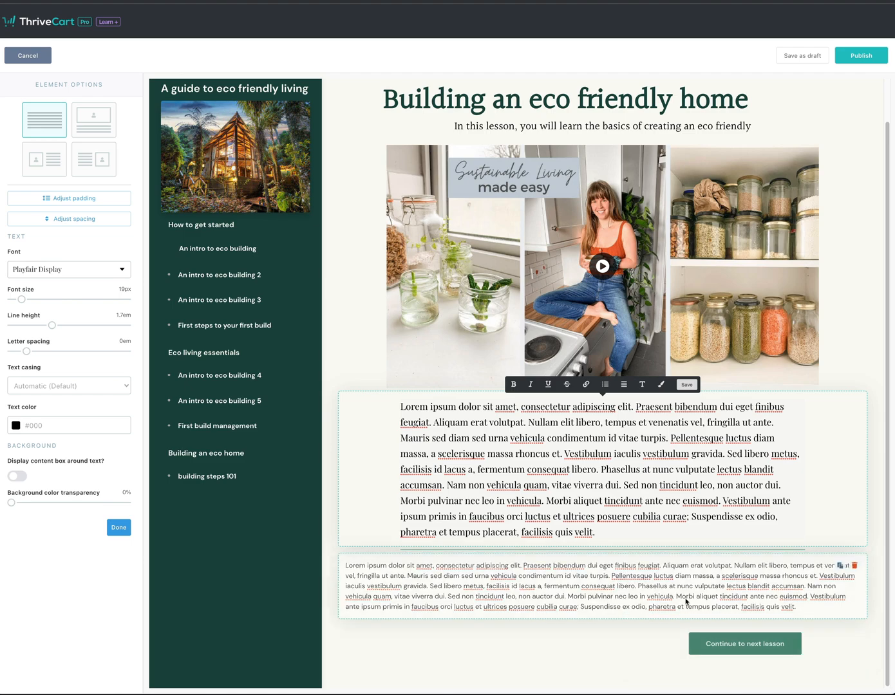
left_click(511, 591)
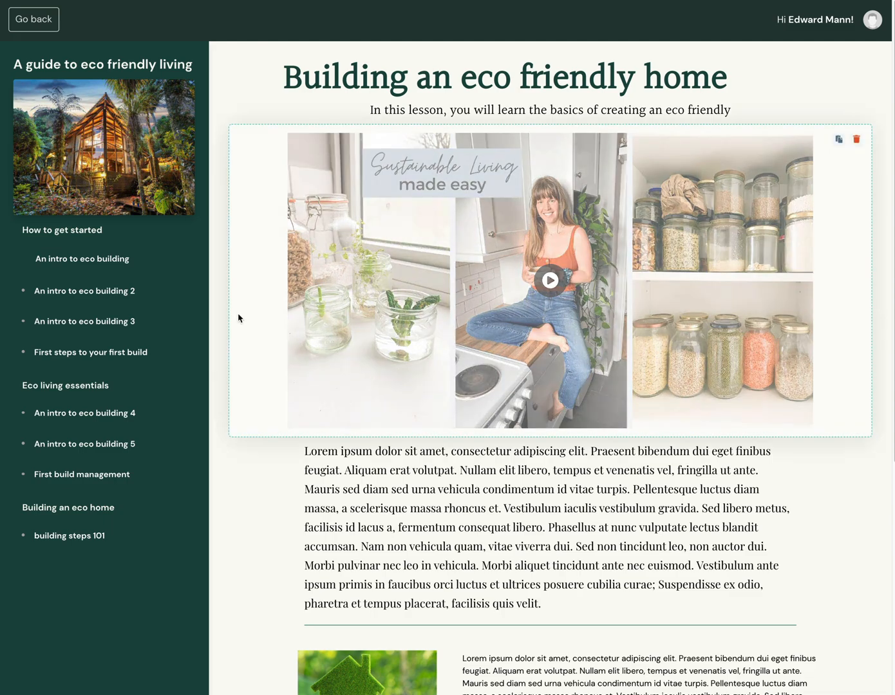
Review the lesson page from the heading and main video down to the button leading to the next lesson
scroll(197, 371, "down", 3)
scroll(197, 364, "down", 2)
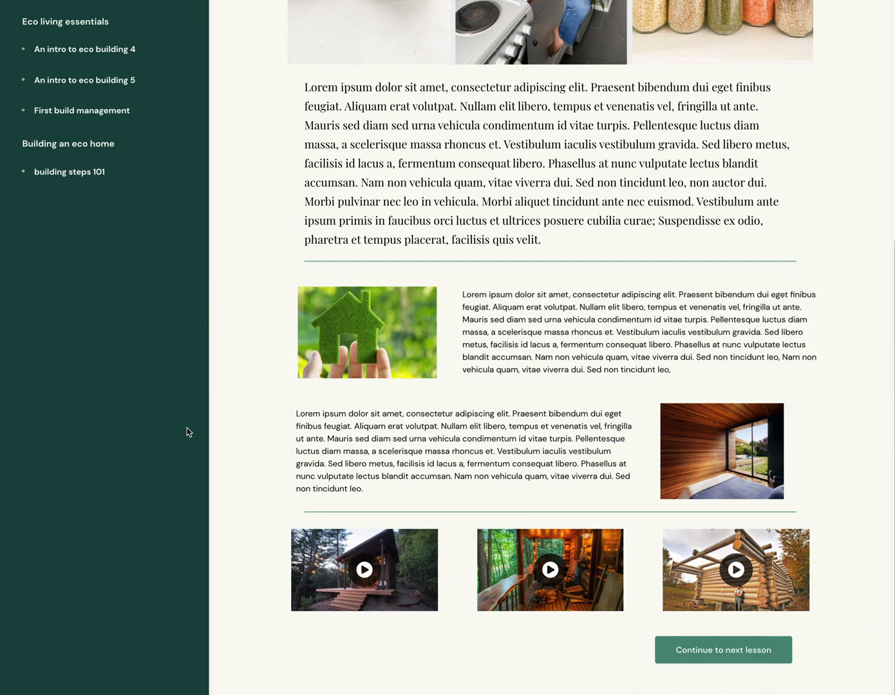
scroll(185, 428, "up", 4)
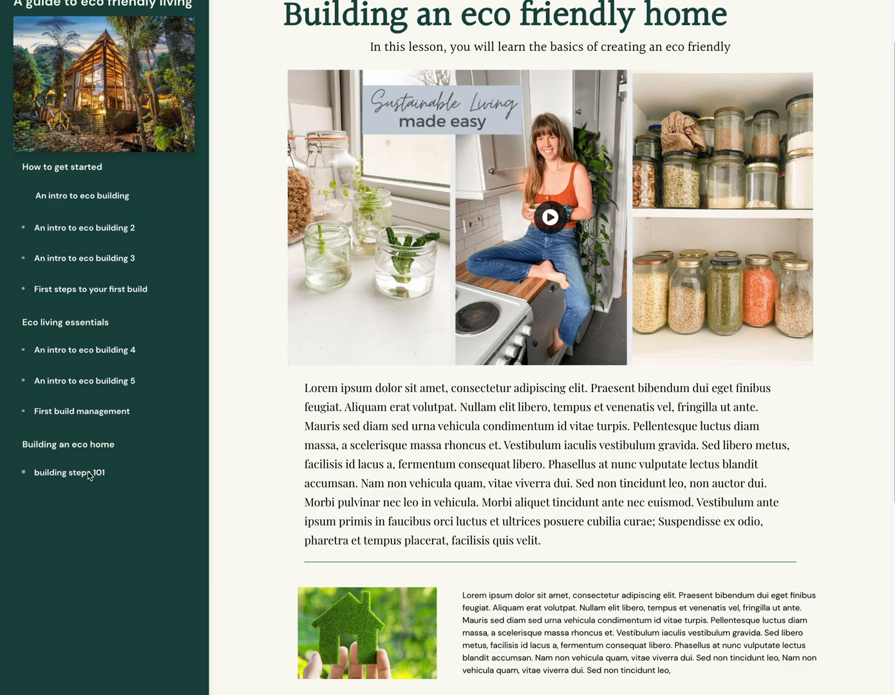
scroll(175, 500, "down", 5)
scroll(174, 498, "up", 6)
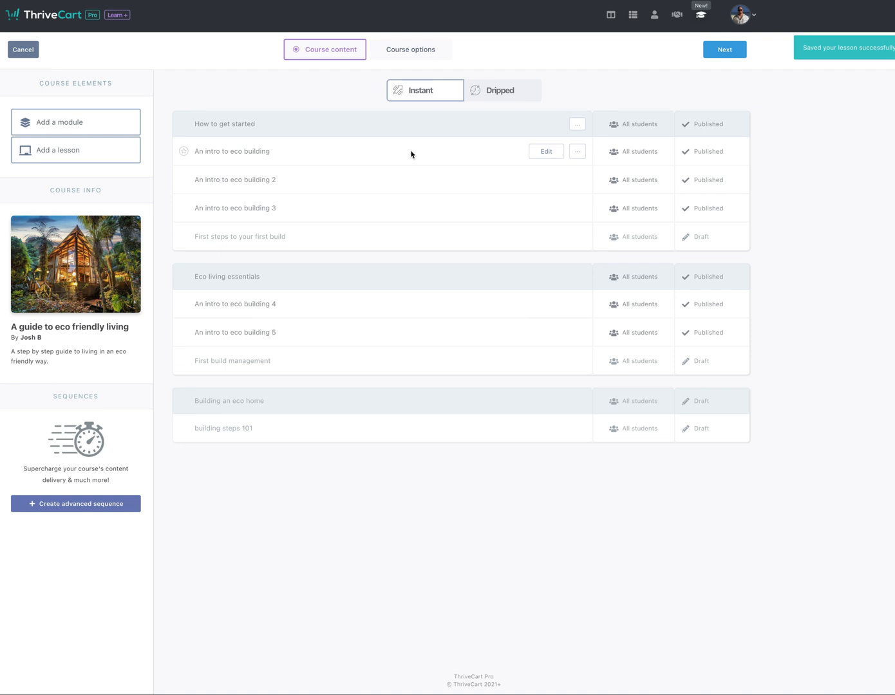
Clone the lesson "An intro to eco building" in the "How to get started" module
left_click(577, 152)
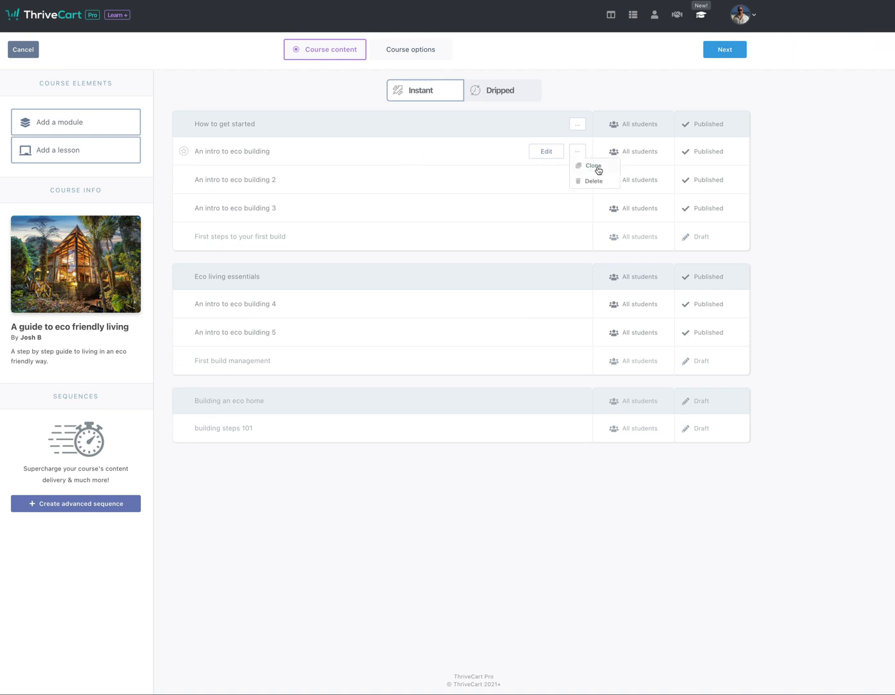
left_click(598, 170)
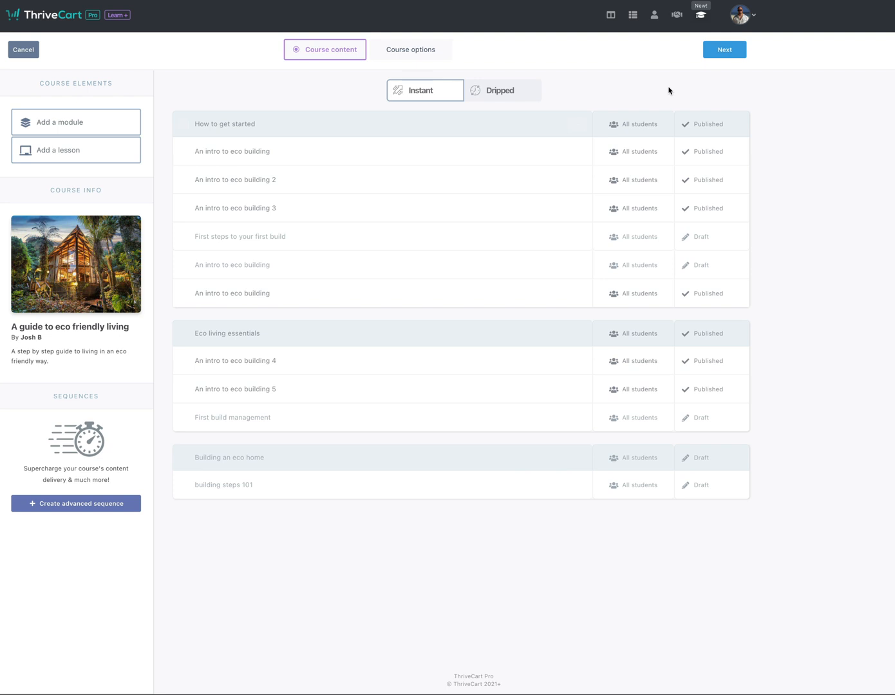
Proceed to the course options and set failed recurring payments to disable the student's access
left_click(722, 52)
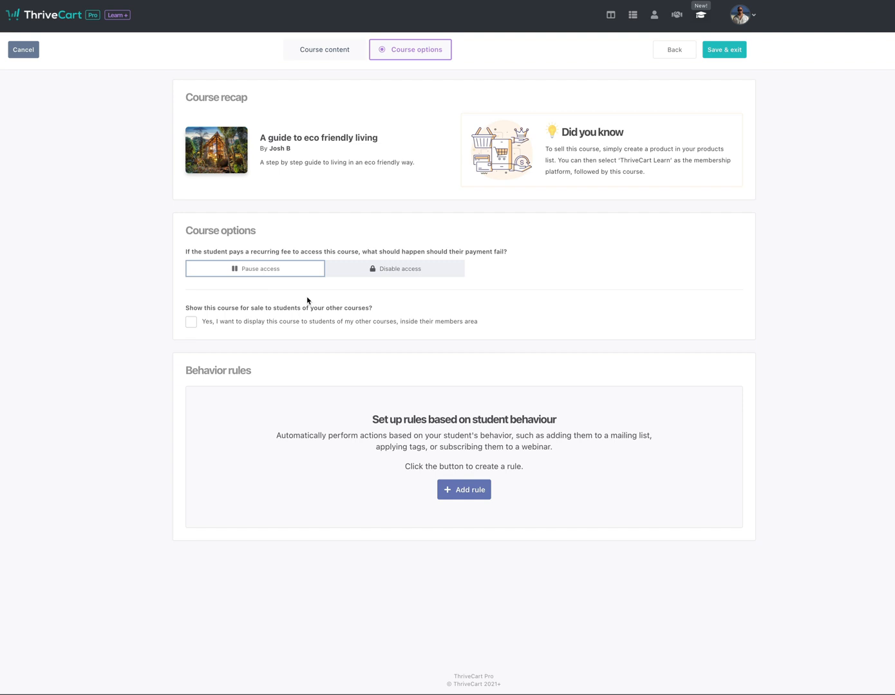
left_click(407, 272)
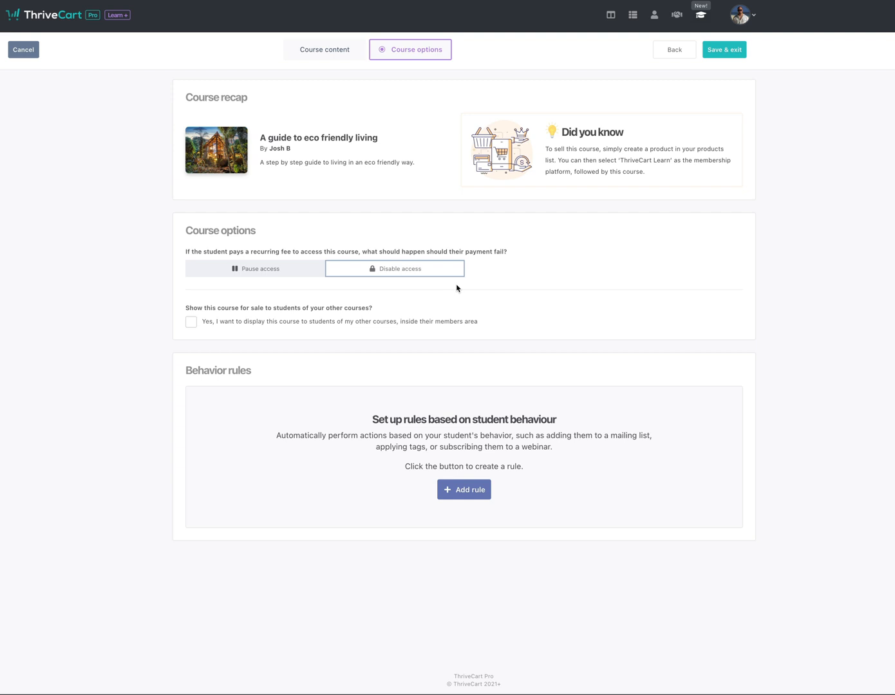
Set failed recurring payments to pause the student's access, and switch the course's display to students of other courses on and back off
left_click(296, 270)
left_click(192, 323)
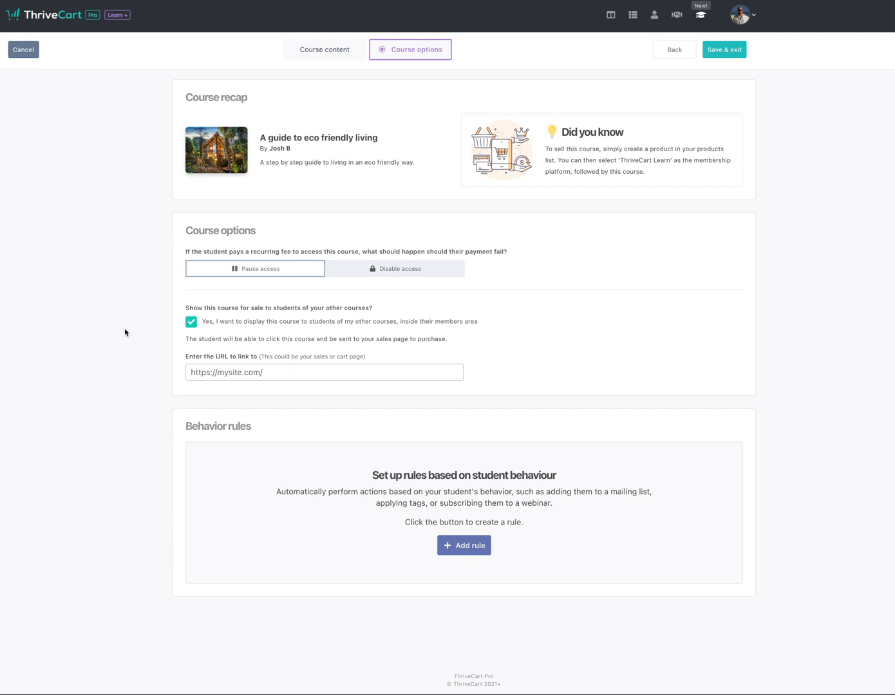
left_click(191, 322)
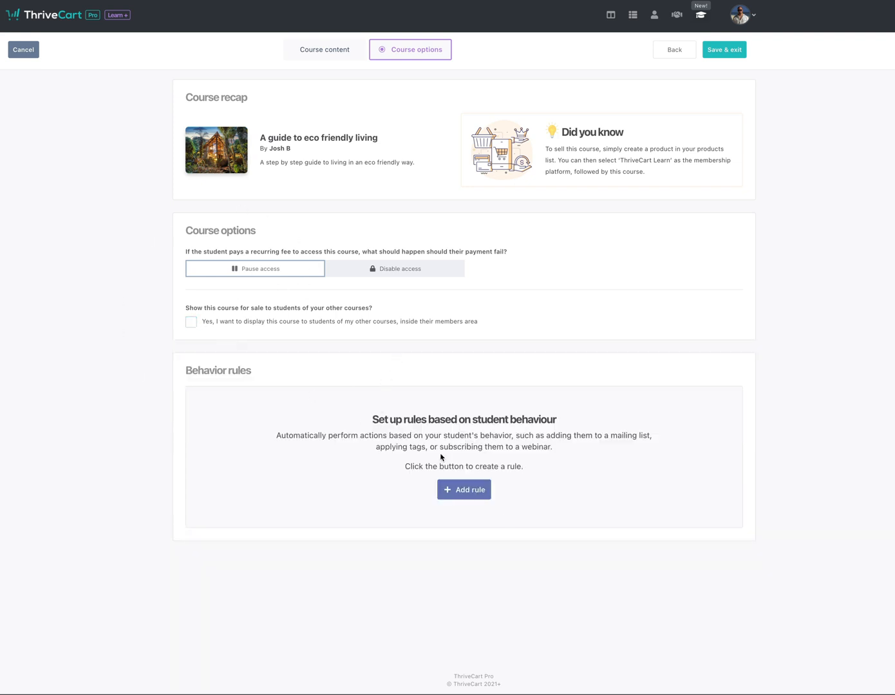
Examine the triggers available for a new student behavior rule and close the rule setup without adding one
left_click(468, 491)
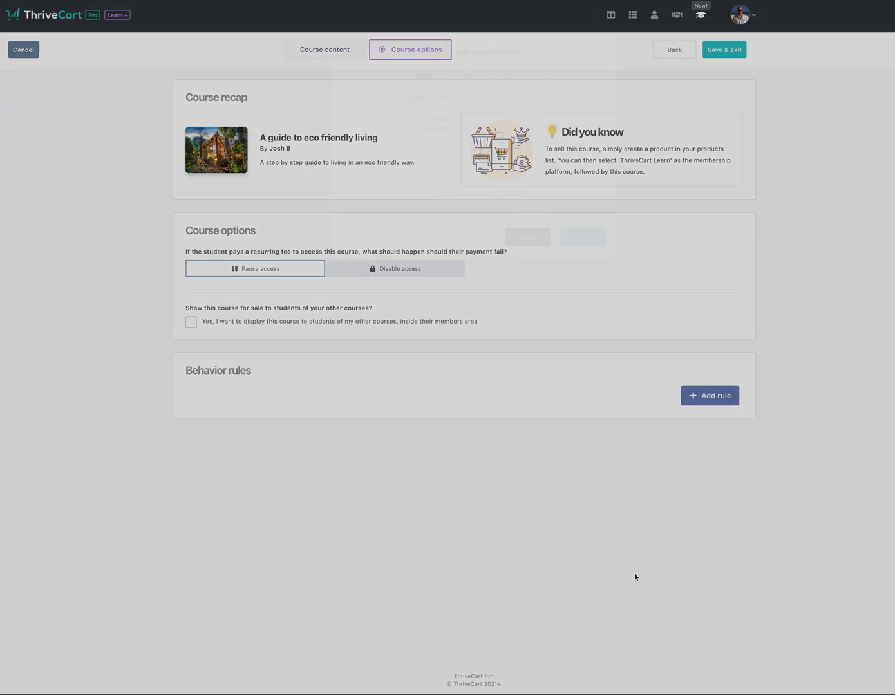
left_click(454, 76)
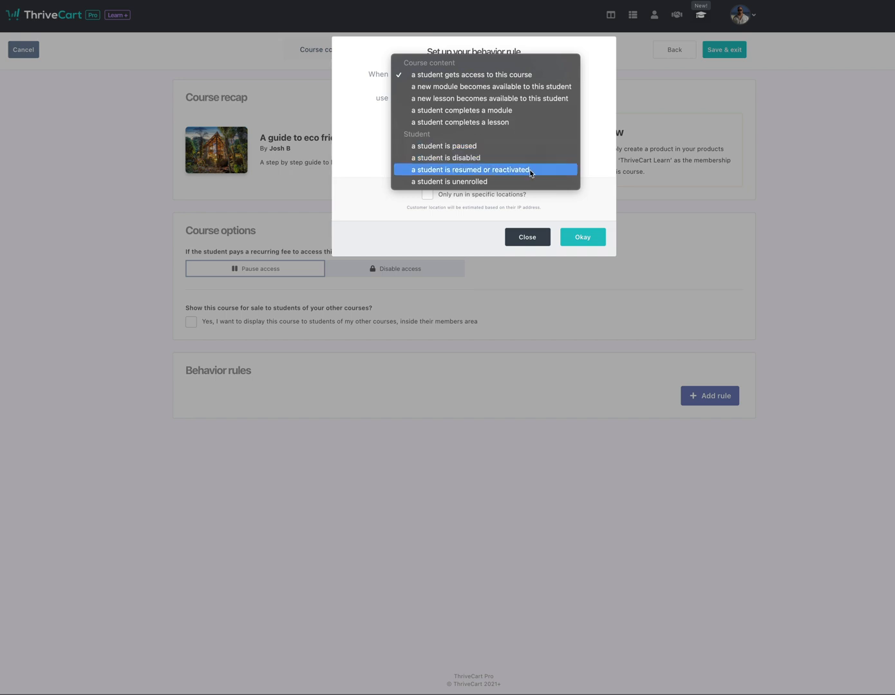
left_click(522, 214)
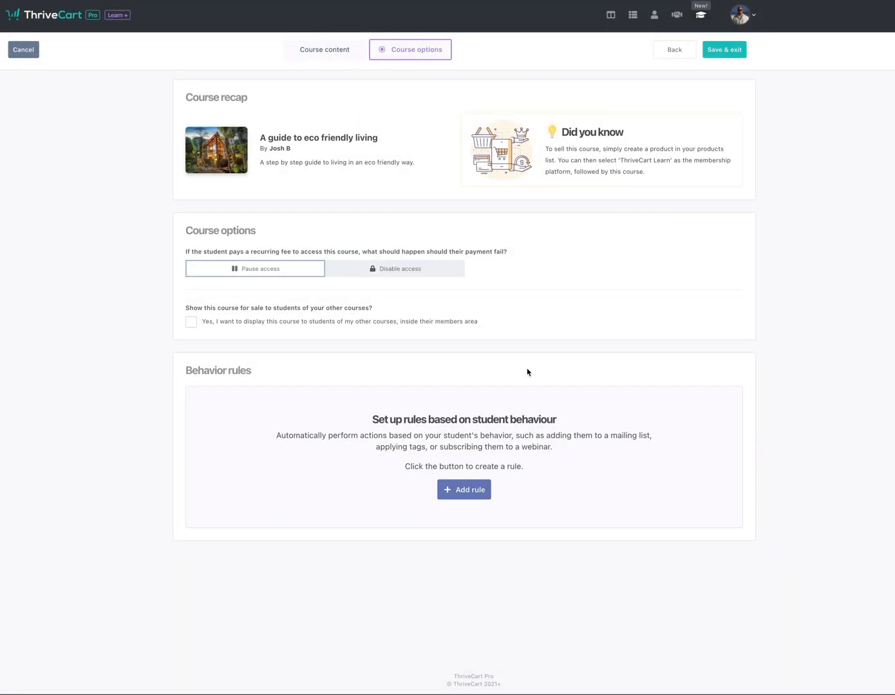
left_click(525, 240)
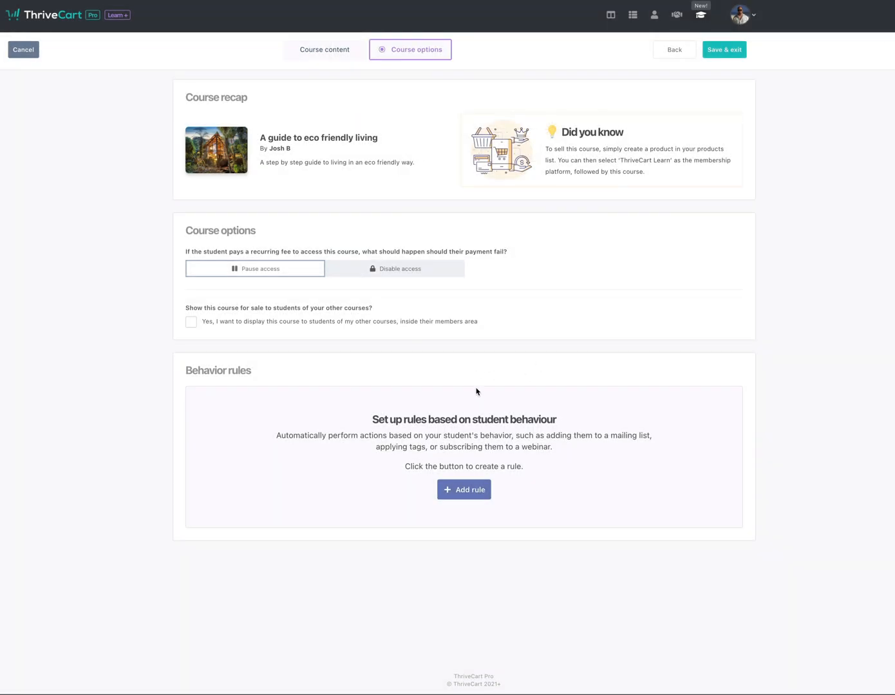